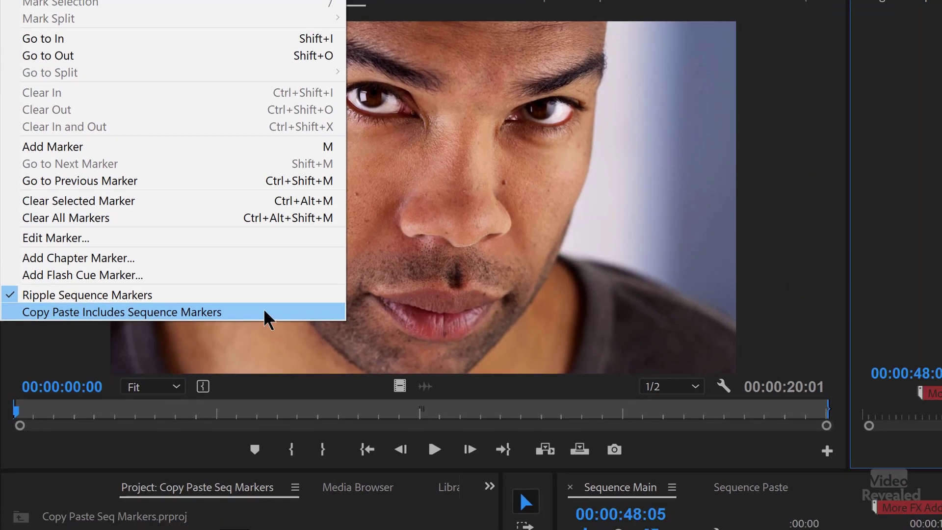
Turn on Copy Paste Includes Sequence Markers in the Markers menu
click(298, 335)
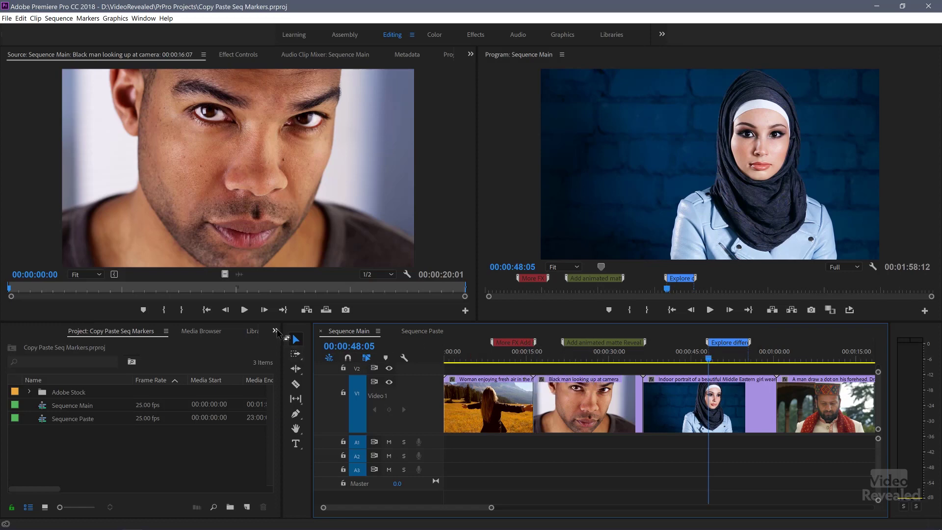
Show the Markers panel in place of the Project bin, listing Sequence Main's three markers
click(275, 331)
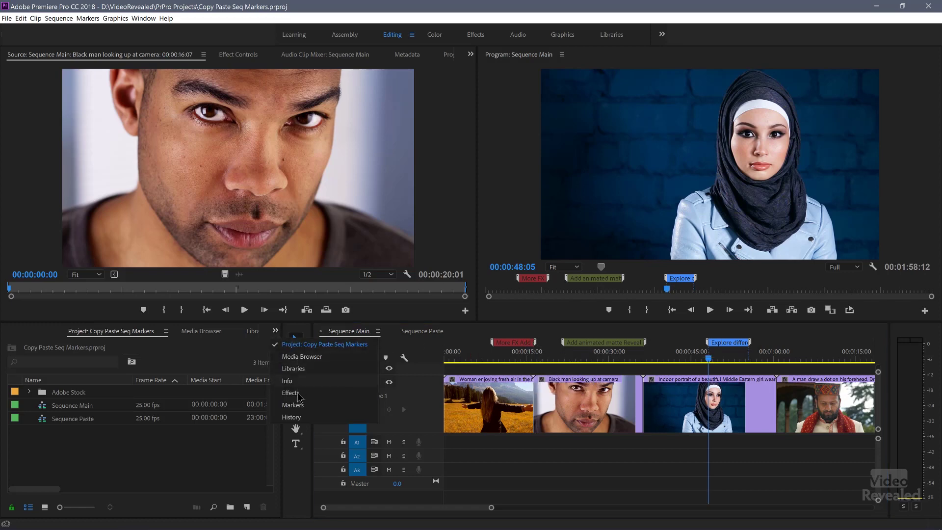
click(299, 405)
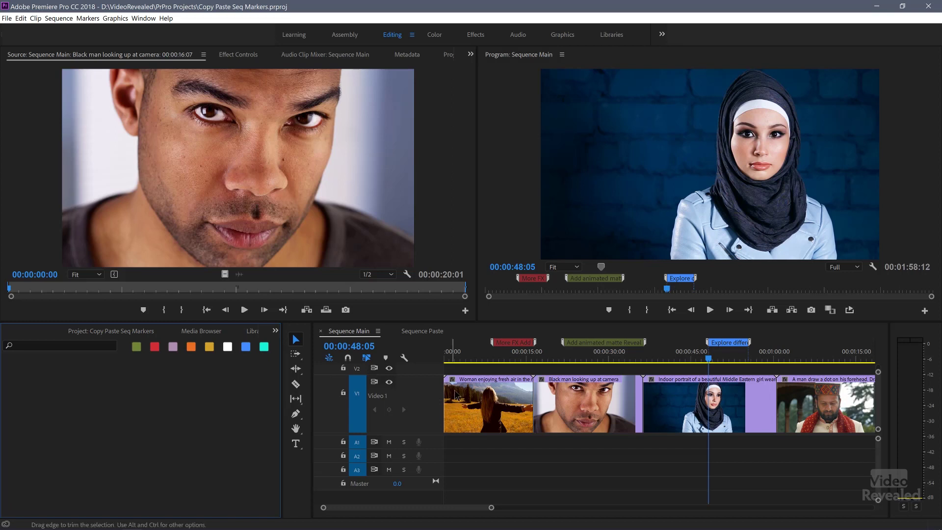
click(558, 460)
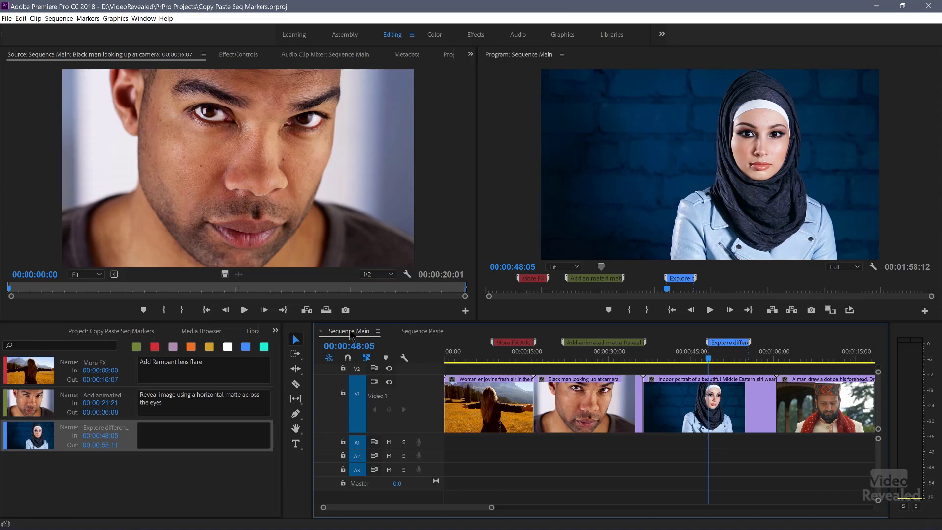
Select the Indoor portrait clip of the woman in a hijab on V1 in Sequence Main
click(421, 331)
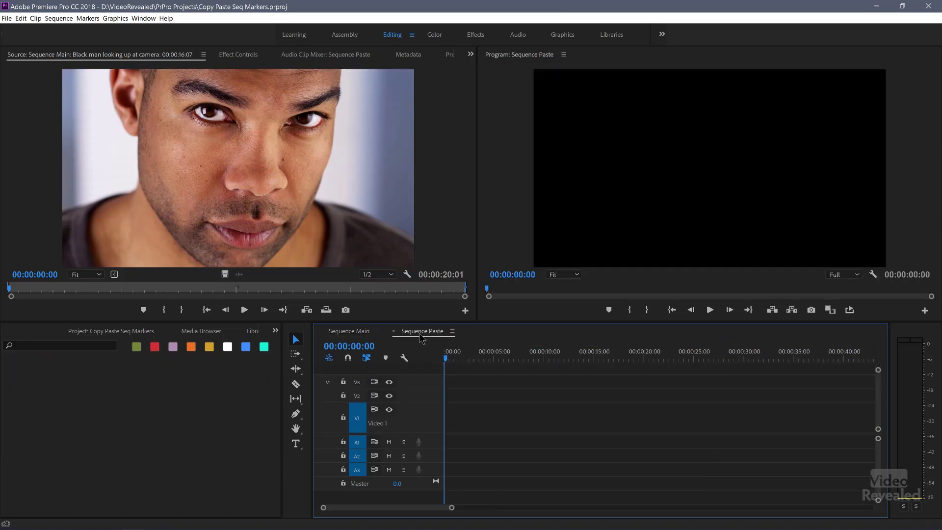
click(359, 335)
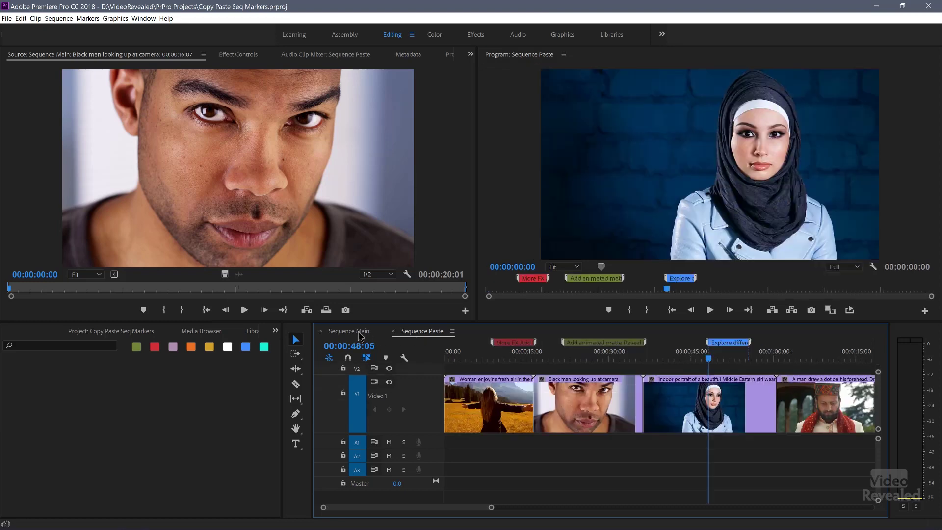
click(699, 421)
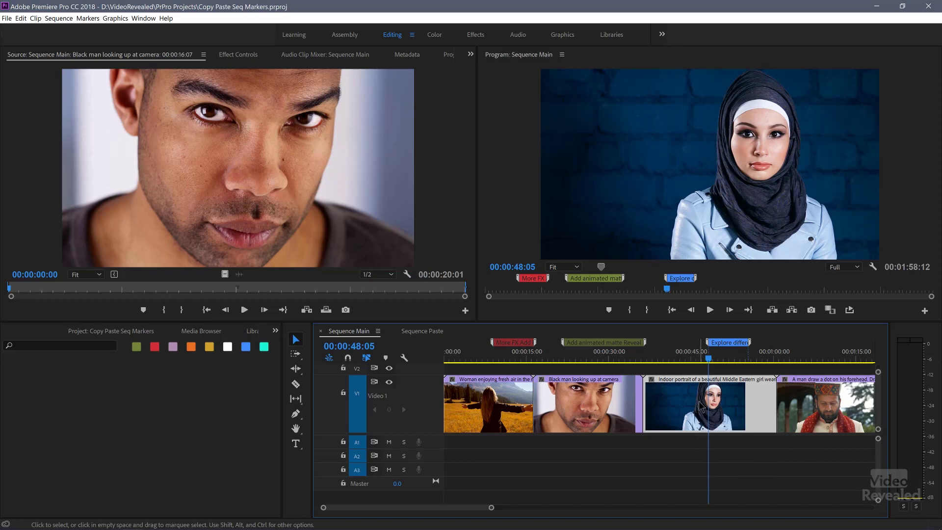
Copy the hijab portrait clip and paste it with its marker into Sequence Paste
click(22, 18)
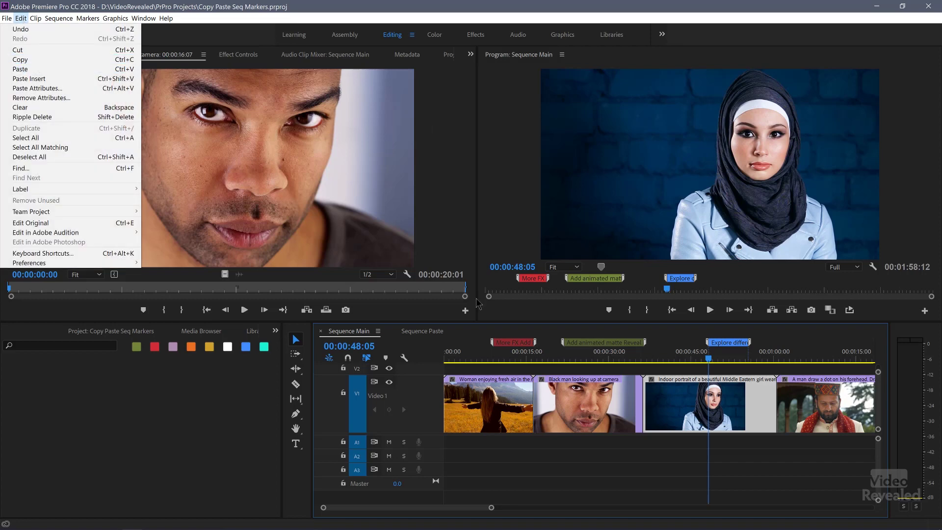
click(427, 330)
click(427, 331)
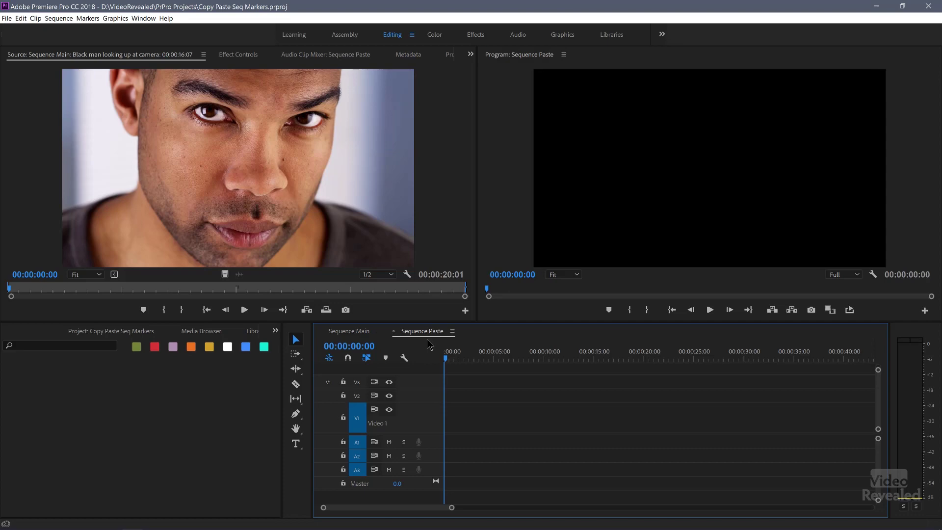
key(ctrl+v)
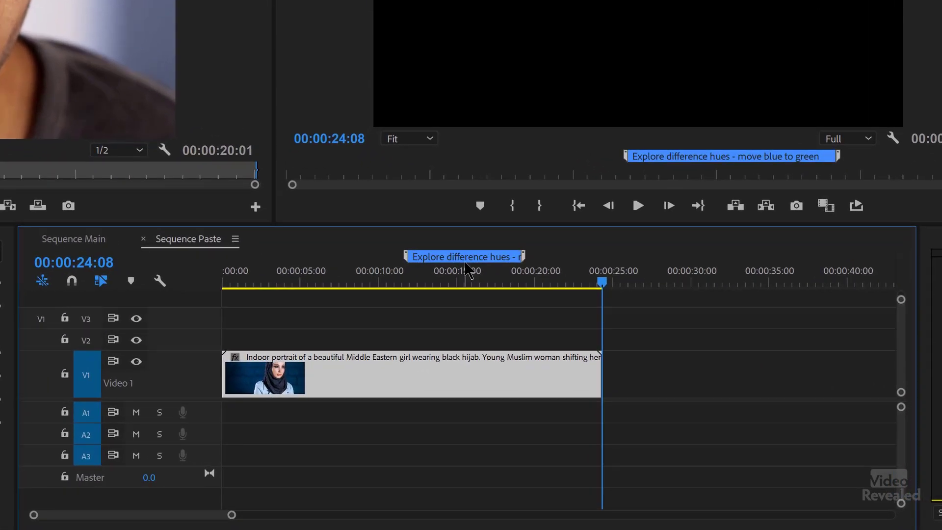
click(611, 342)
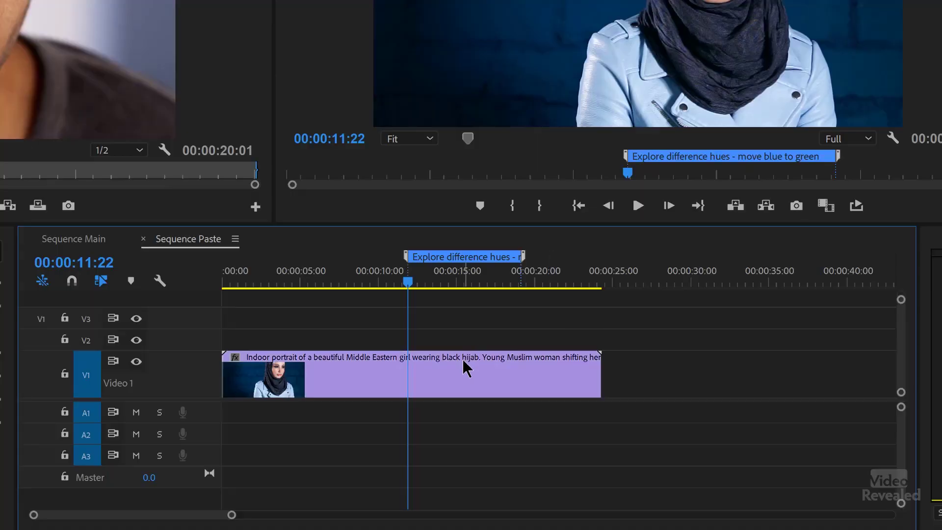
Test moving and trimming the pasted clip, undoing everything back to an empty Sequence Paste
mouse_move(508, 381)
mouse_down()
mouse_move(564, 383)
mouse_move(558, 377)
mouse_up()
key(ctrl+z)
drag(236, 367, 346, 375)
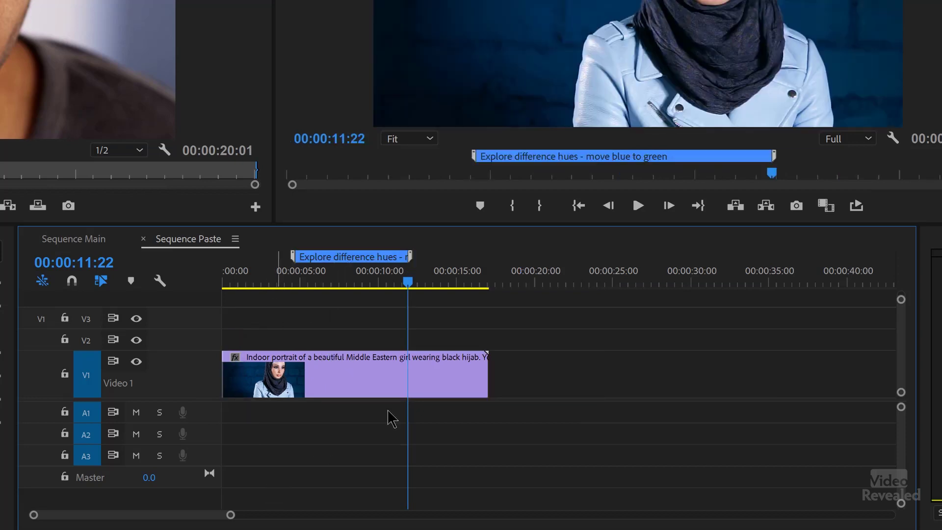
key(ctrl+z)
key(ctrl+z)
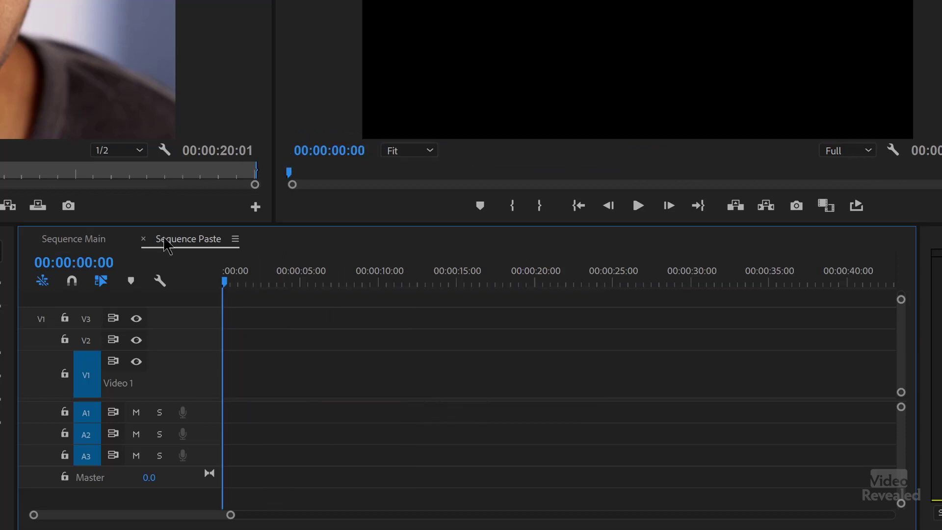
Paste the Black man looking up at camera and hijab portrait clips from Sequence Main into Sequence Paste
click(109, 241)
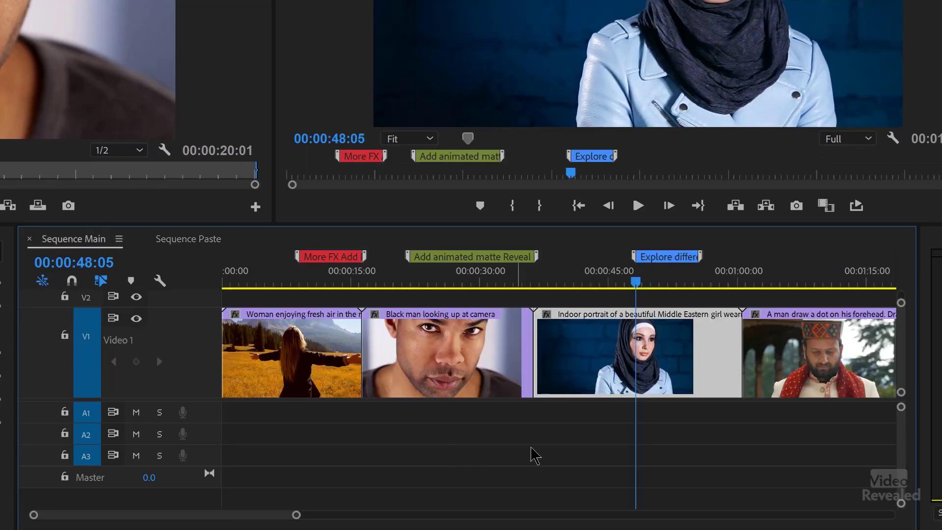
click(479, 381)
drag(450, 443, 624, 364)
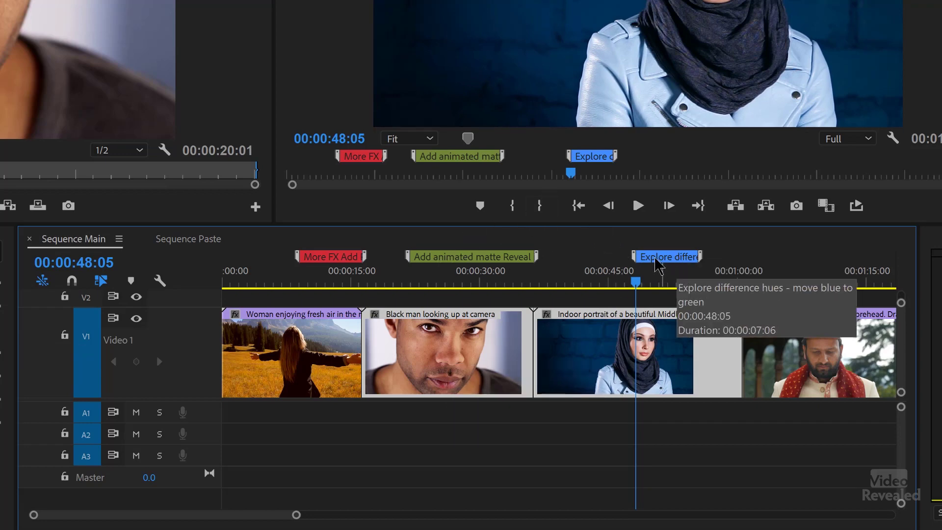
click(189, 239)
key(ctrl+v)
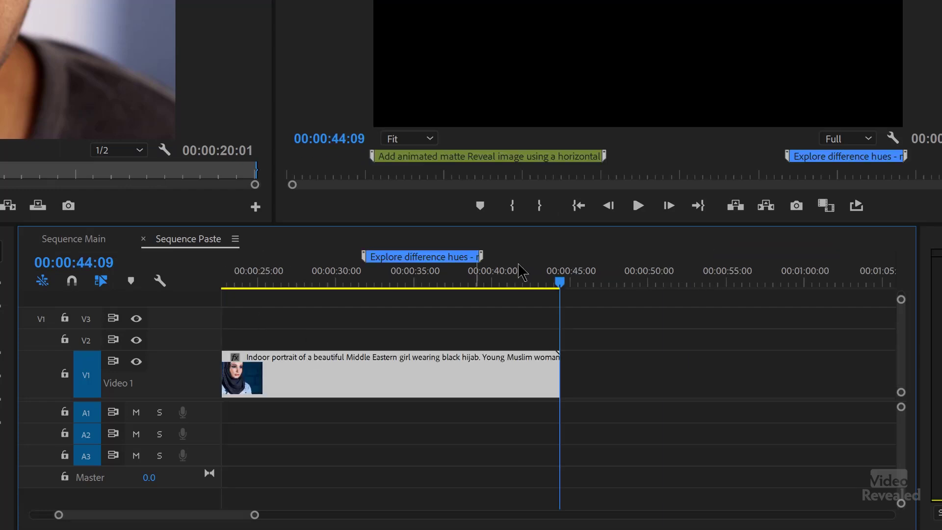
key(backslash)
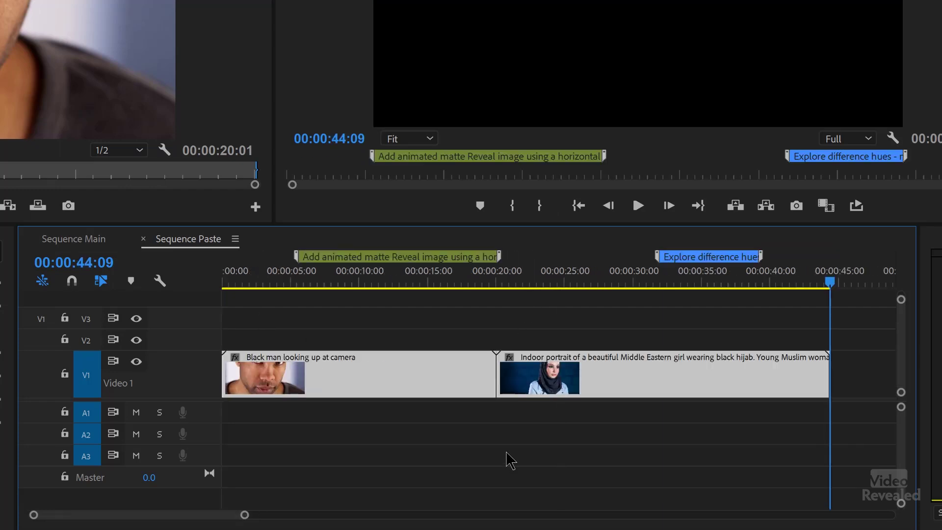
click(507, 434)
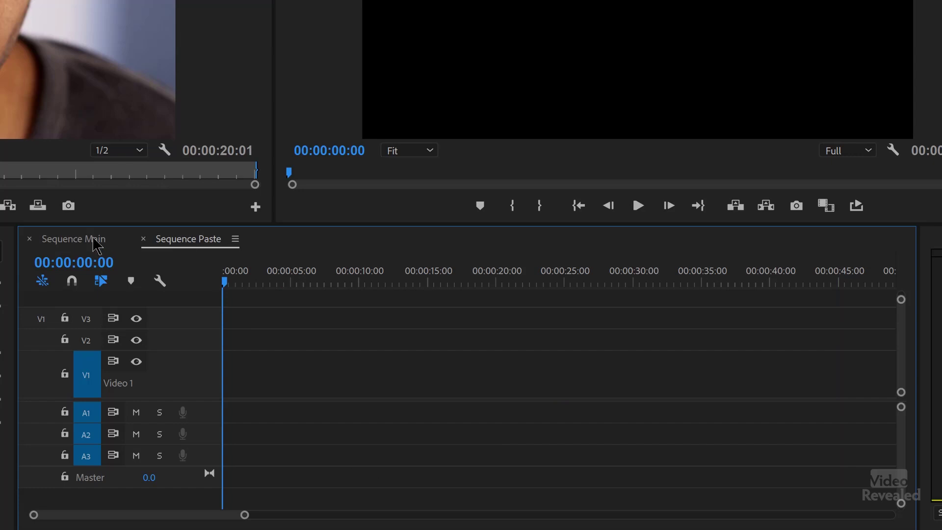
Mark an In point at 00:00:27:23 and an Out point at 00:00:53:17 in Sequence Main
click(94, 239)
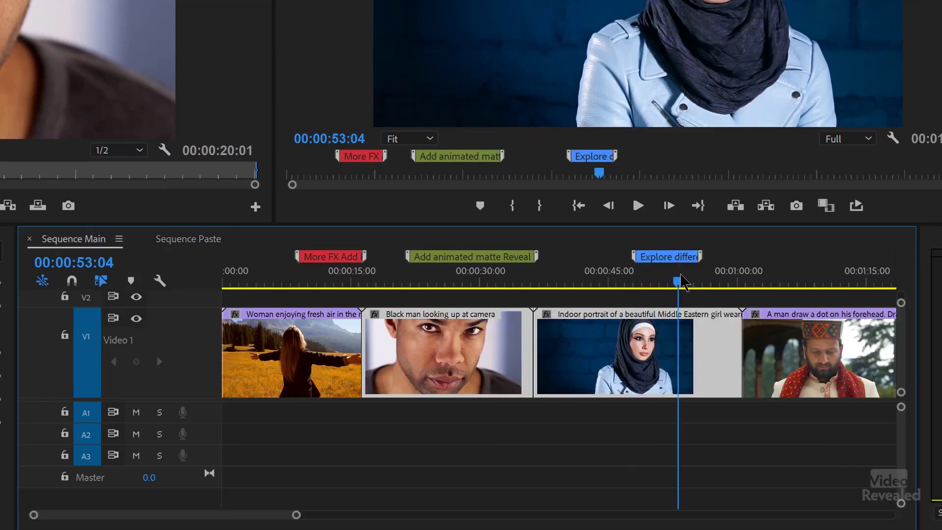
click(683, 277)
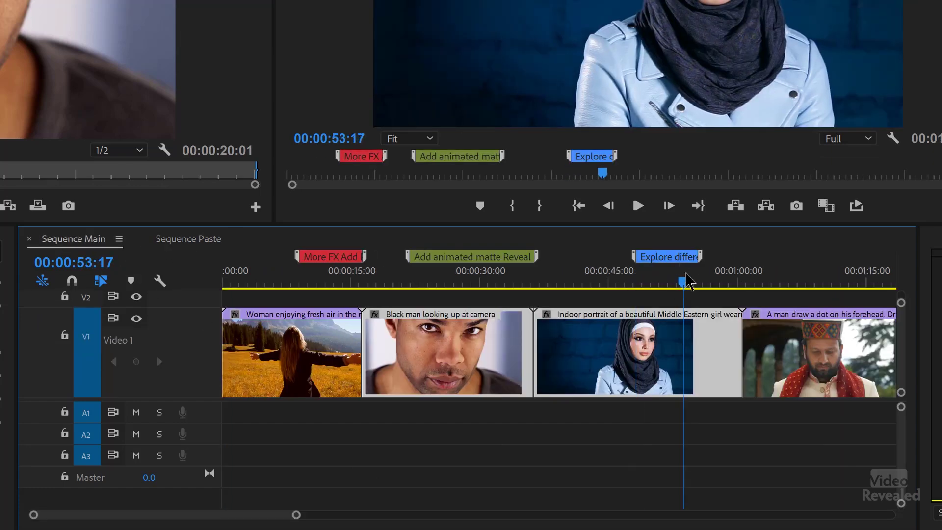
key(o)
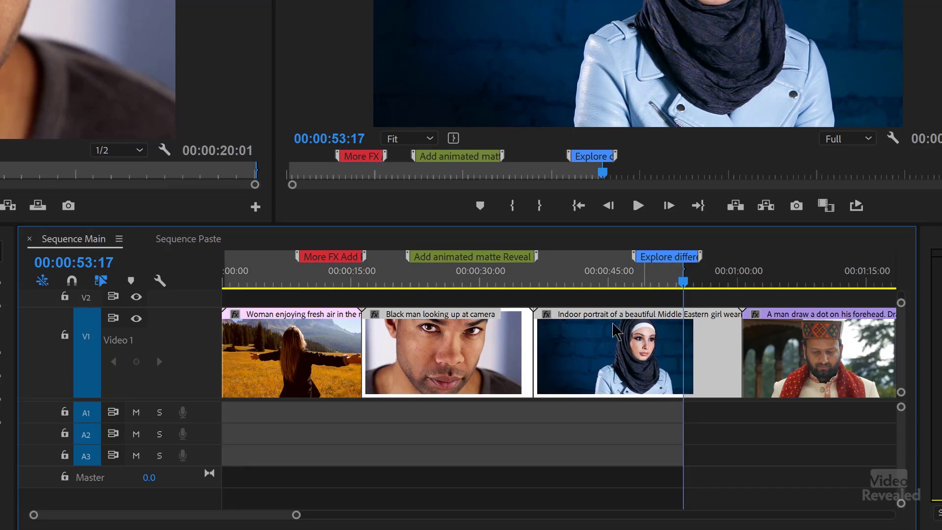
click(461, 281)
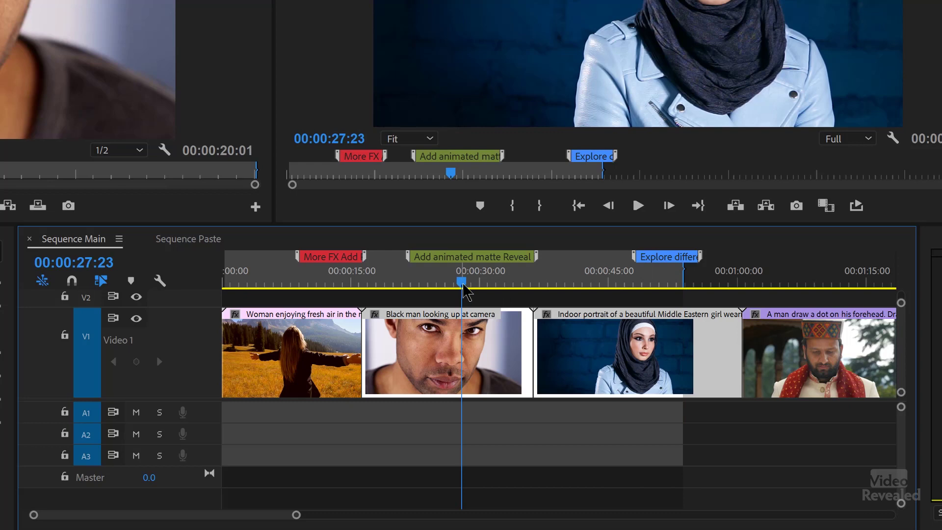
key(i)
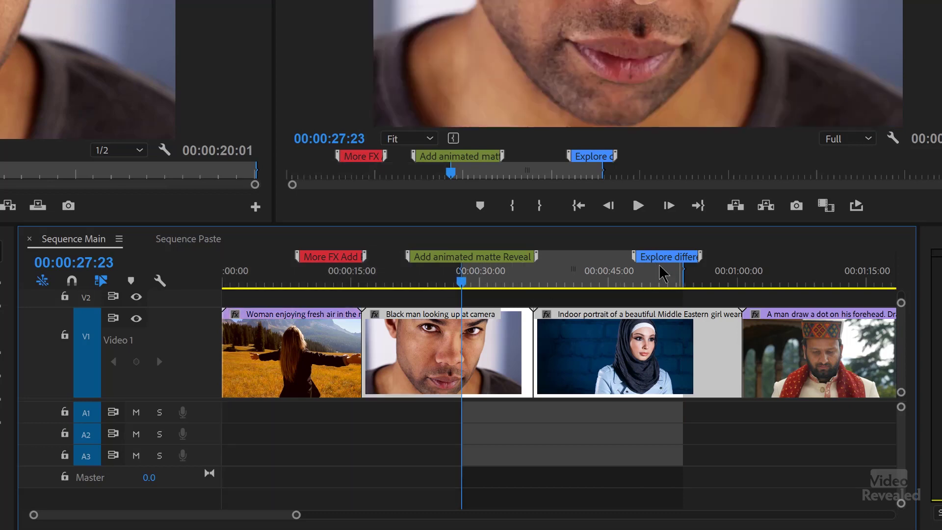
click(540, 491)
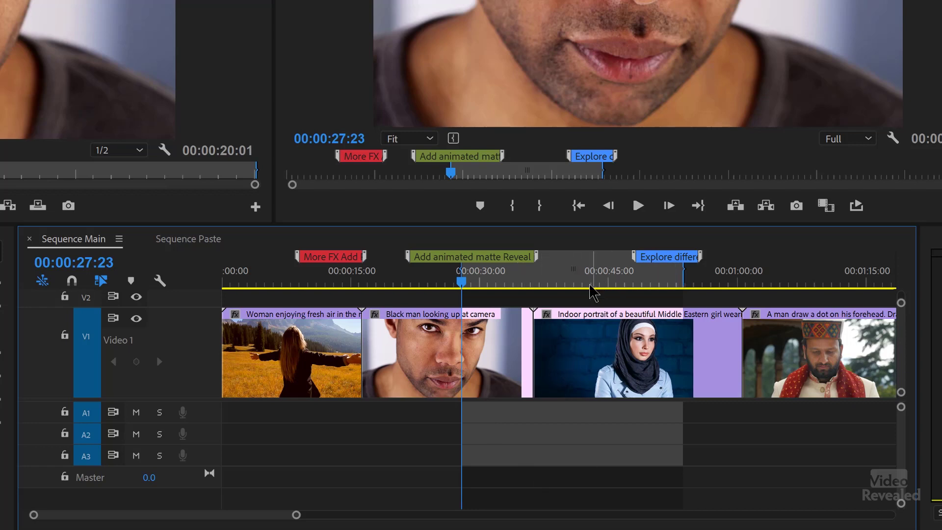
Paste the marked range into Sequence Paste and check that only the Explore difference hues marker came along
click(203, 244)
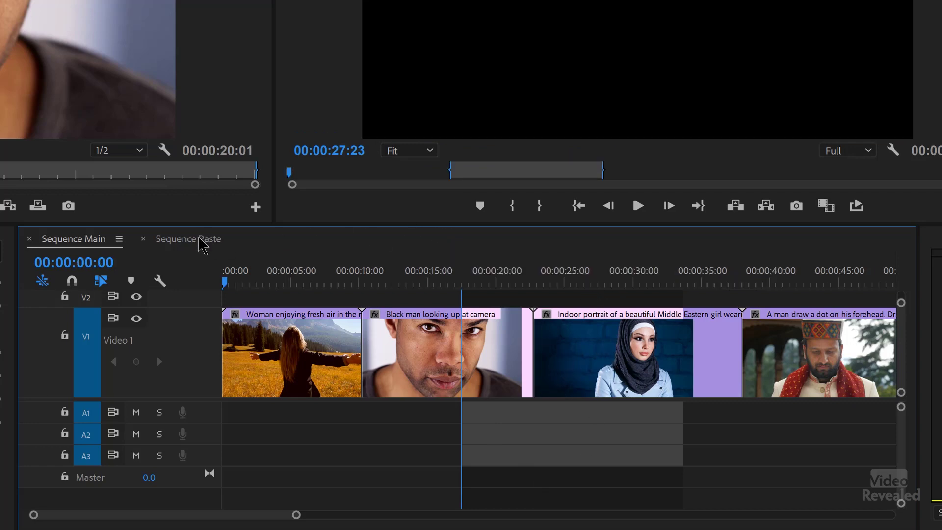
key(ctrl+v)
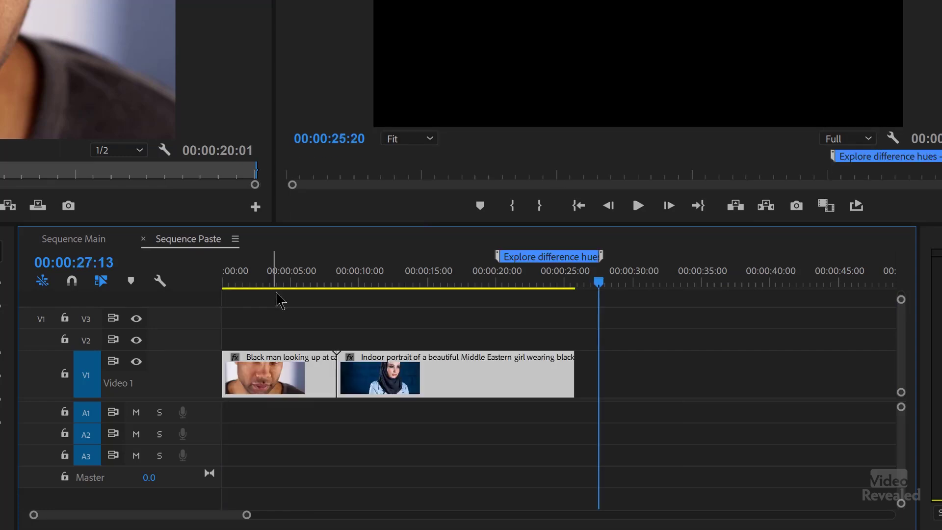
click(555, 266)
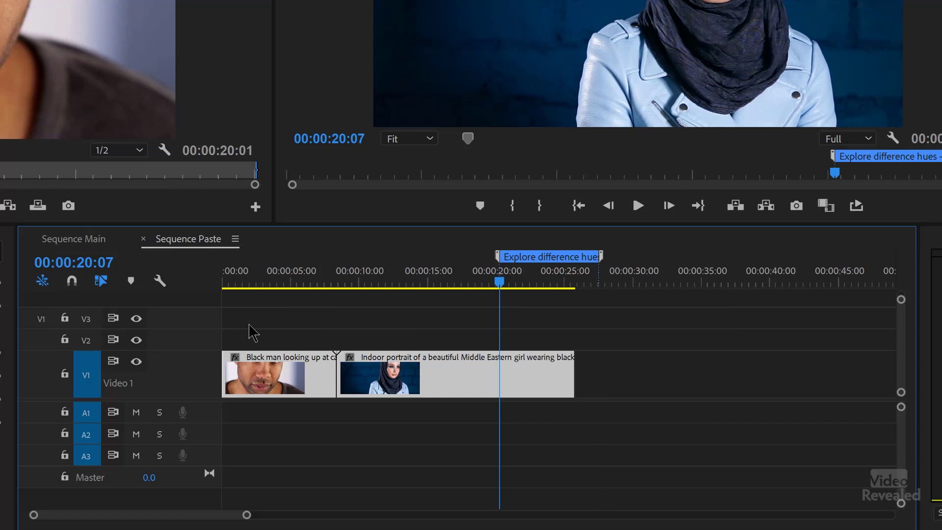
click(79, 240)
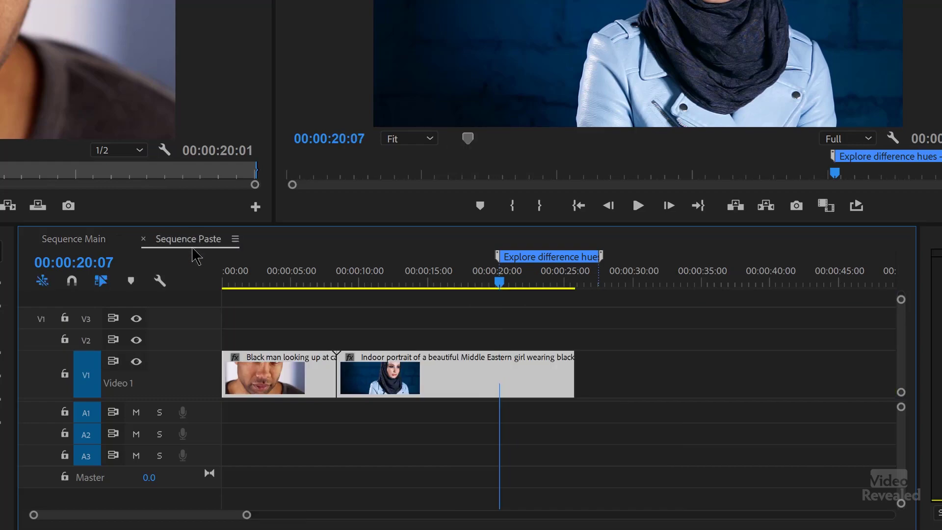
Undo the paste, move the In point earlier past the green marker, and paste into Sequence Paste again
key(ctrl+z)
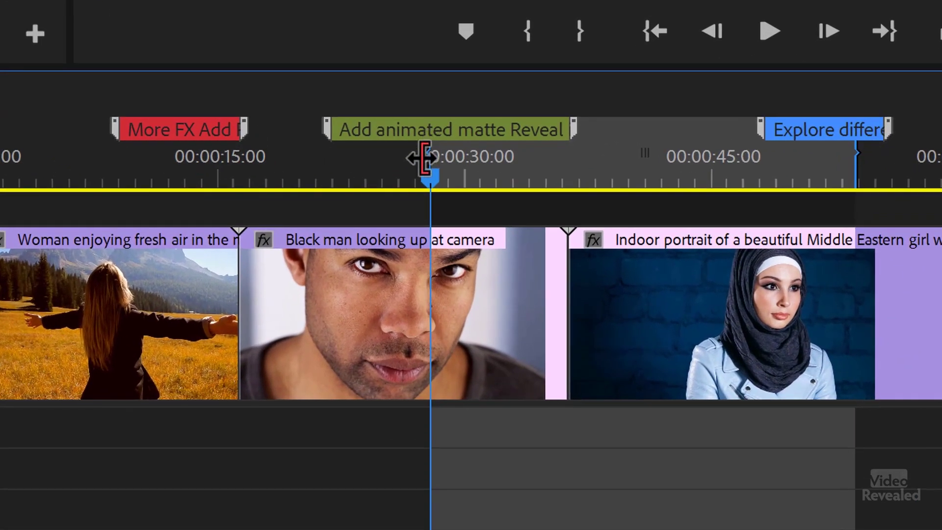
mouse_move(425, 158)
mouse_down()
mouse_move(362, 189)
mouse_move(329, 184)
mouse_up()
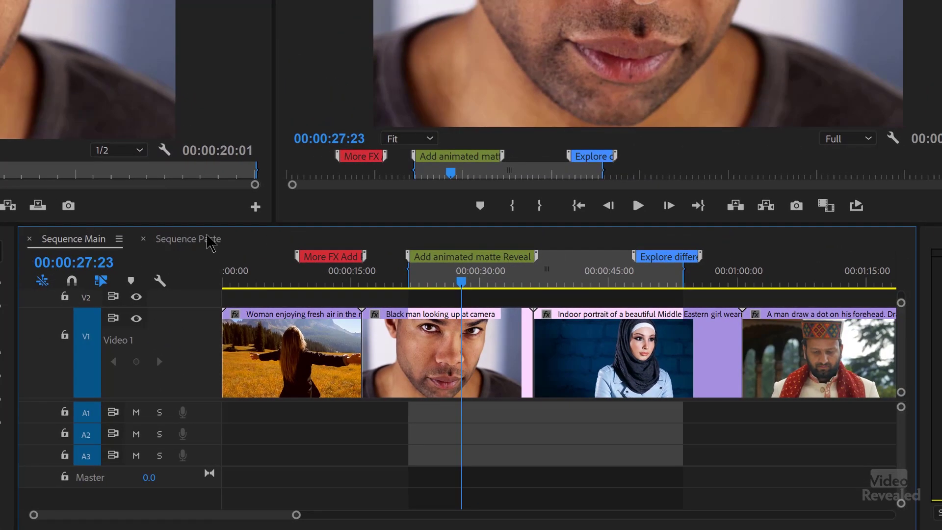
click(209, 241)
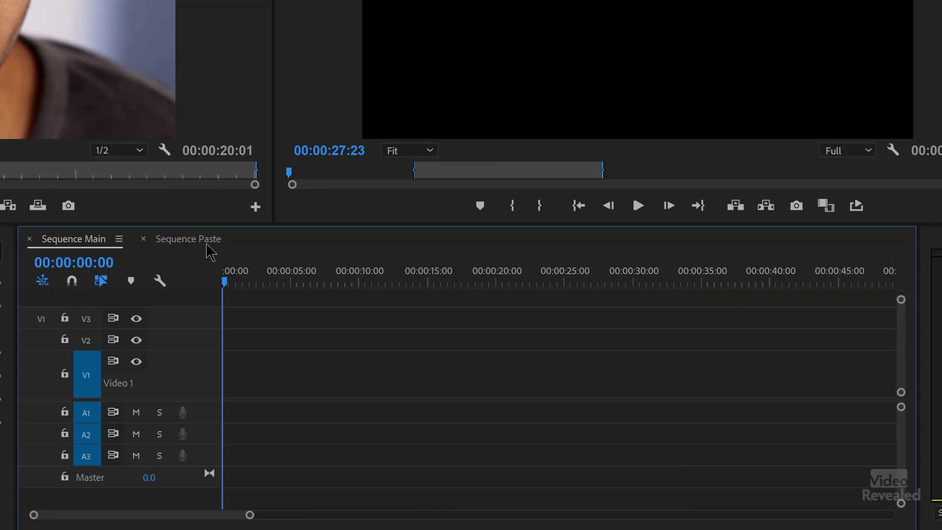
key(ctrl+v)
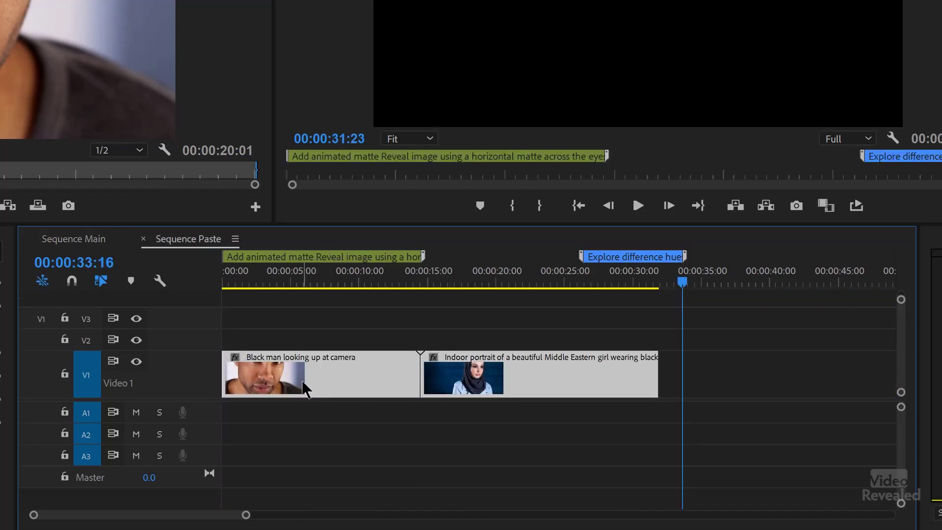
Check the pasted green marker's name and comment in the Marker dialog, then go back to Sequence Main
double_click(328, 260)
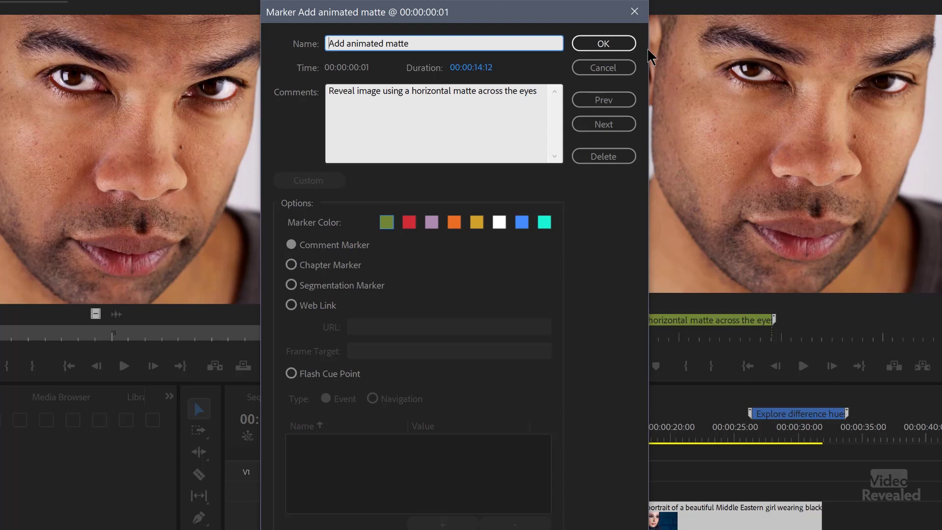
click(621, 44)
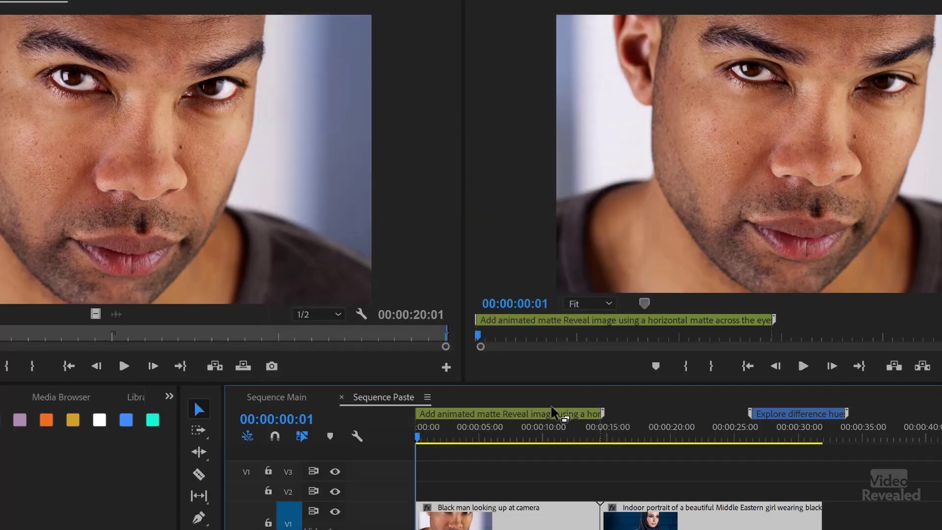
click(286, 396)
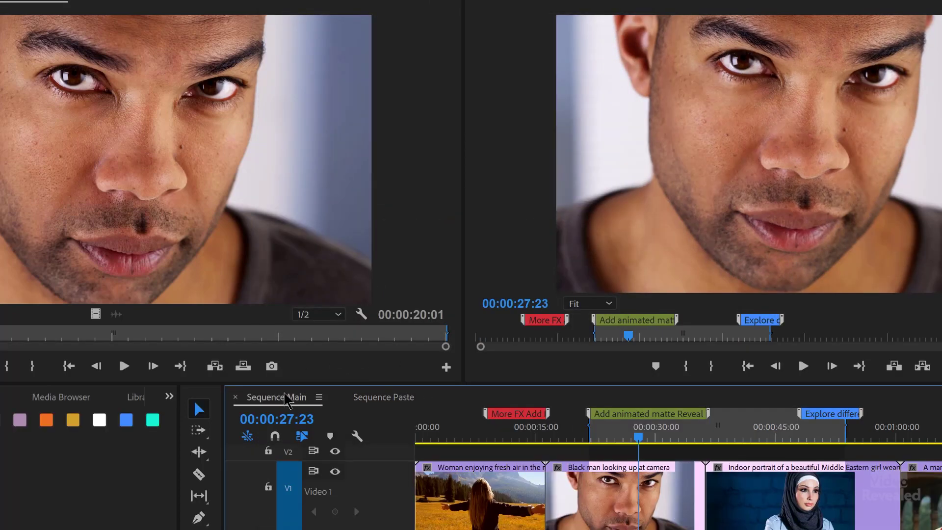